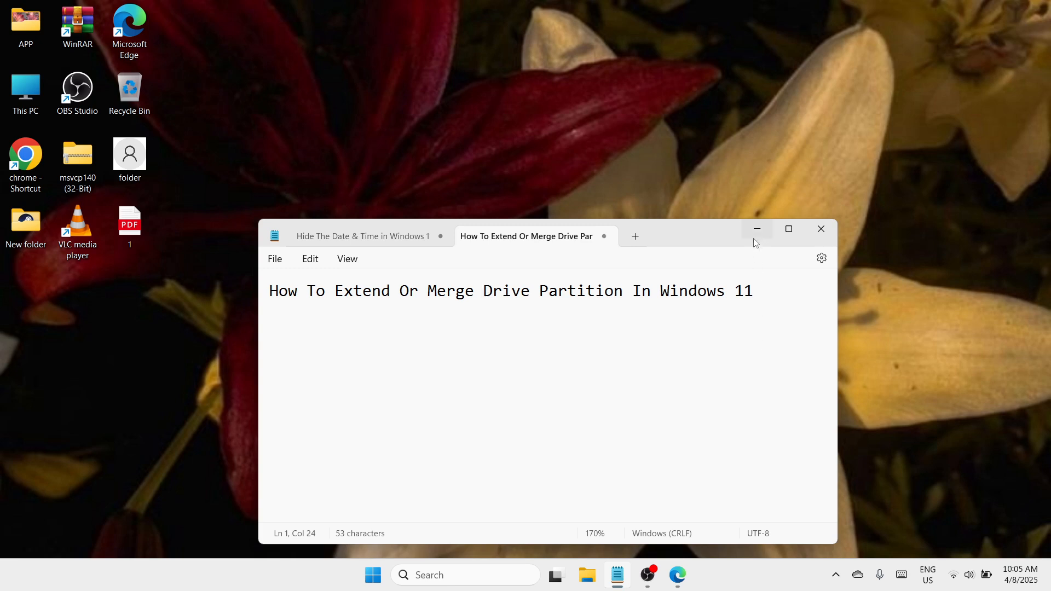
# Minimize the note, open Disk Management and move its window toward the middle of the desktop
pyautogui.click(754, 235)
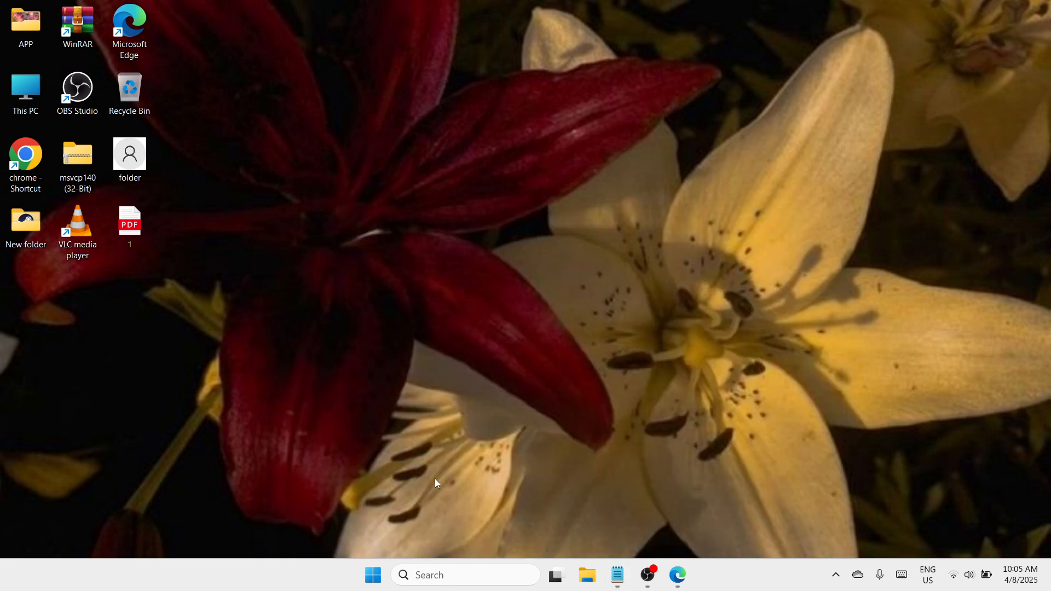
pyautogui.rightClick(376, 577)
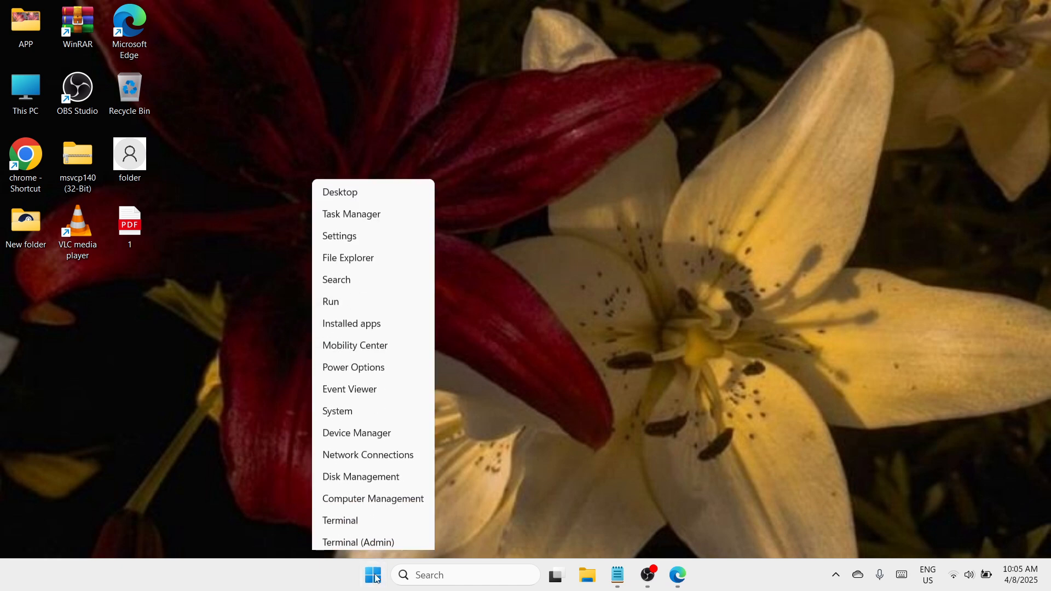
pyautogui.click(354, 481)
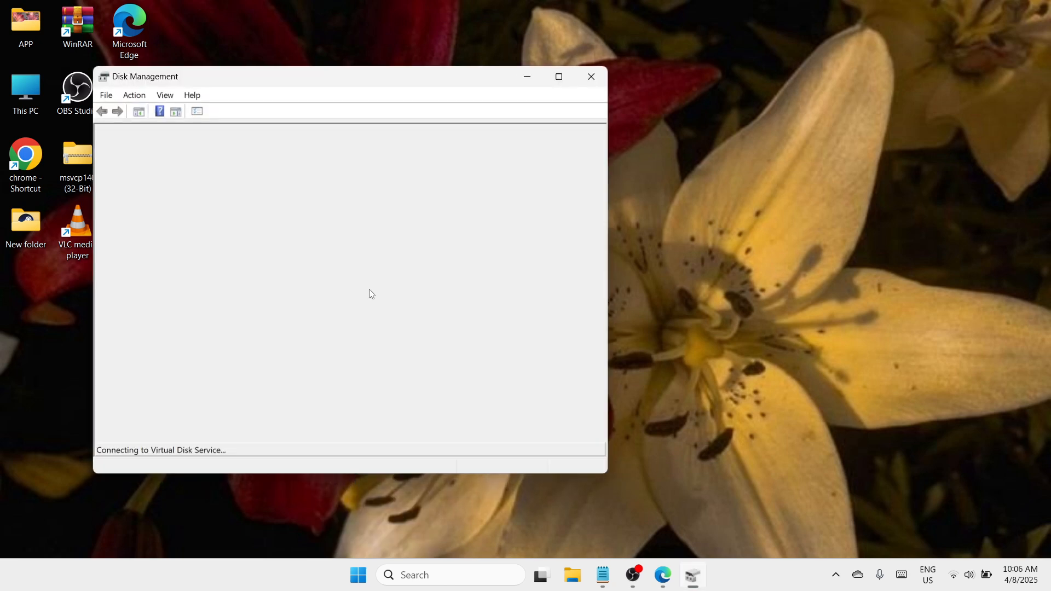
pyautogui.moveTo(380, 82); pyautogui.dragTo(539, 82)
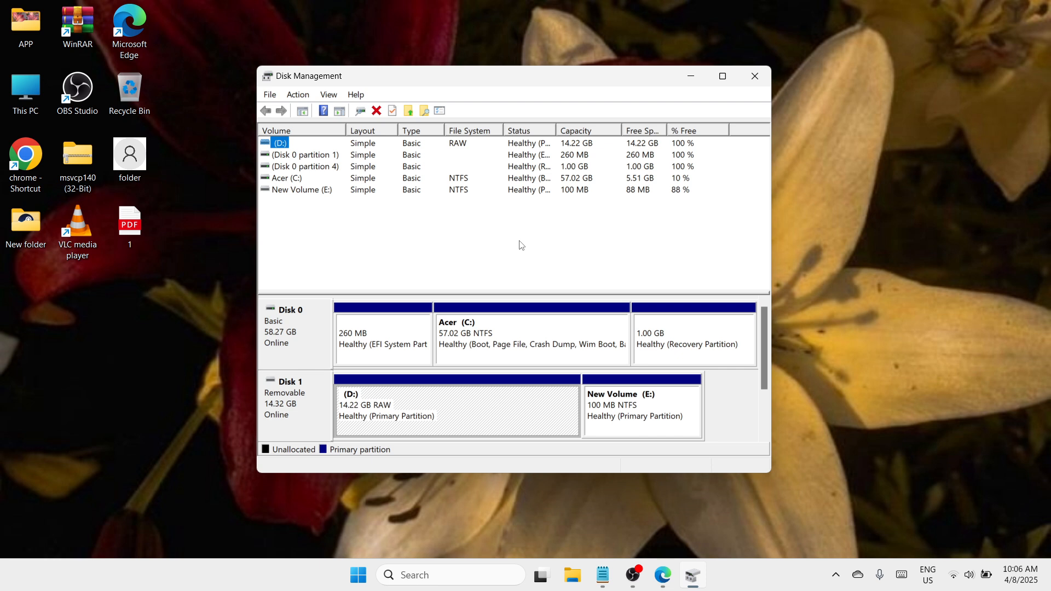
# Examine the D: and New Volume (E:) partitions on Disk 1 to compare their sizes and file systems
pyautogui.click(478, 242)
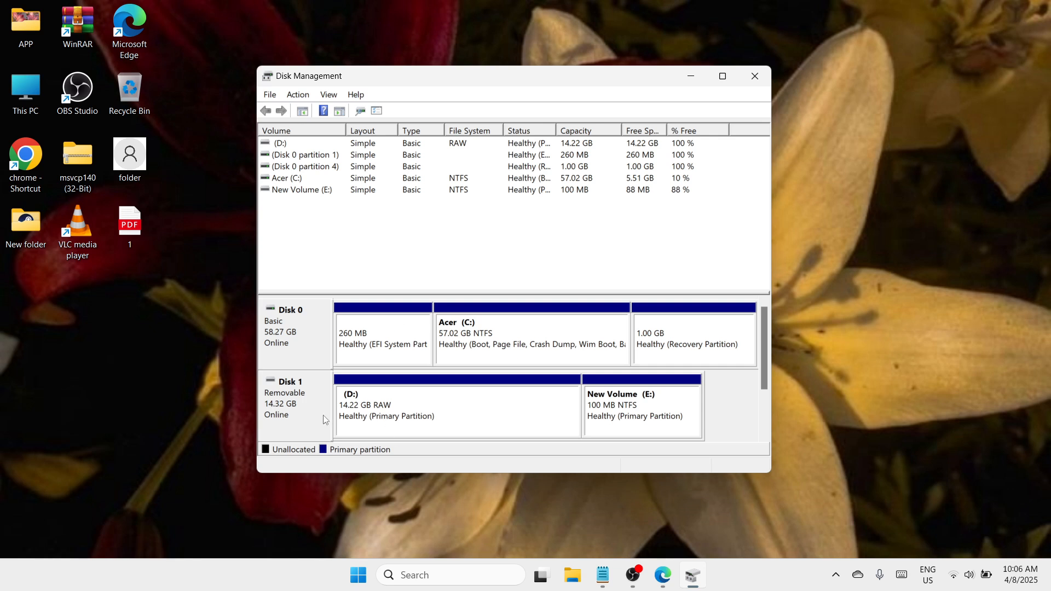
pyautogui.click(489, 416)
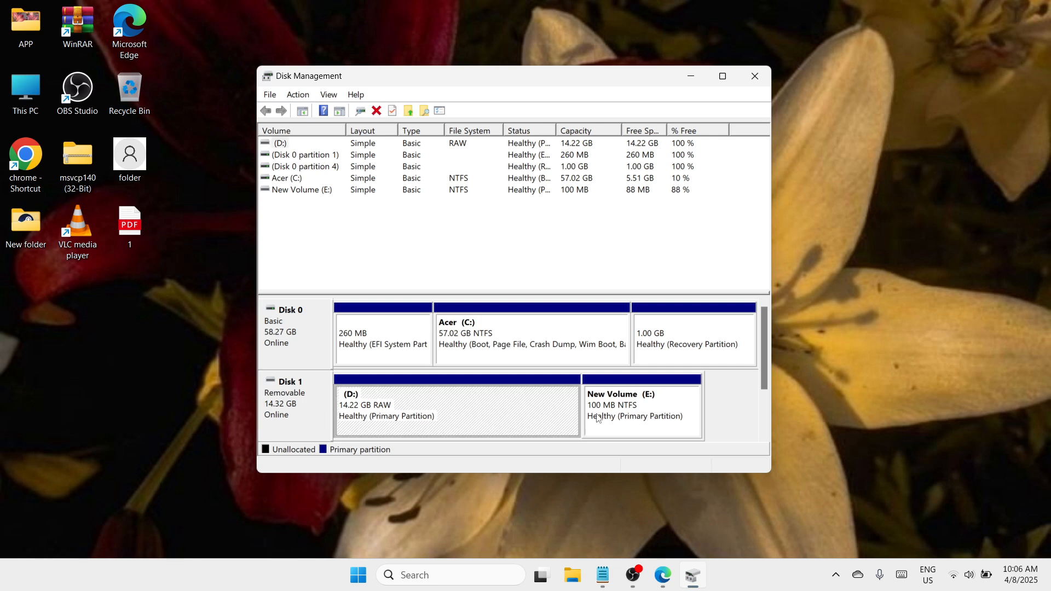
pyautogui.click(631, 418)
pyautogui.click(538, 416)
pyautogui.click(675, 414)
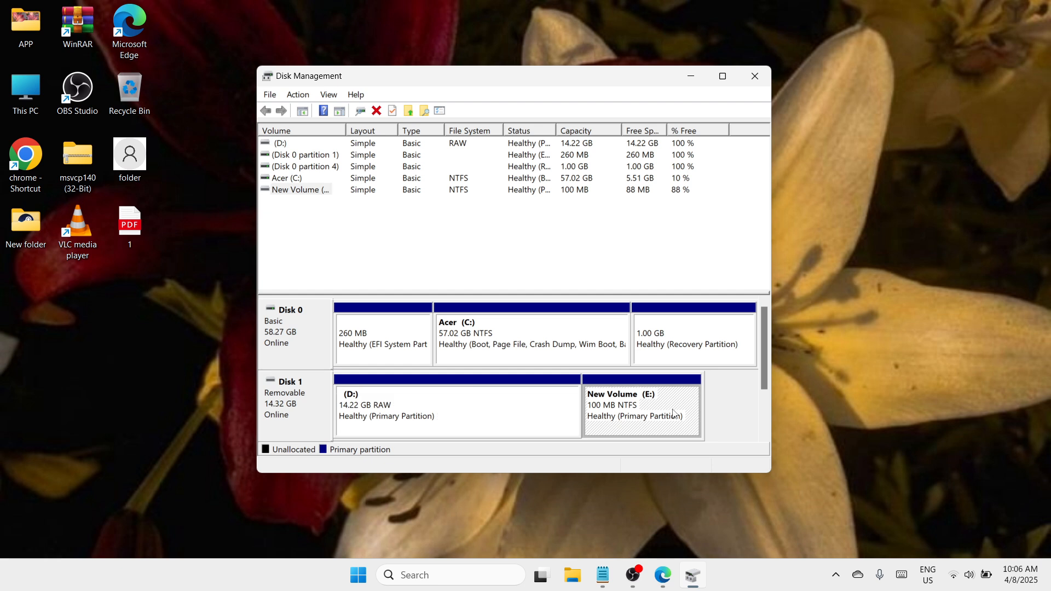
pyautogui.click(525, 414)
pyautogui.click(631, 431)
pyautogui.click(508, 415)
pyautogui.click(640, 408)
pyautogui.click(542, 411)
pyautogui.click(671, 418)
pyautogui.click(496, 409)
pyautogui.click(638, 407)
pyautogui.click(490, 419)
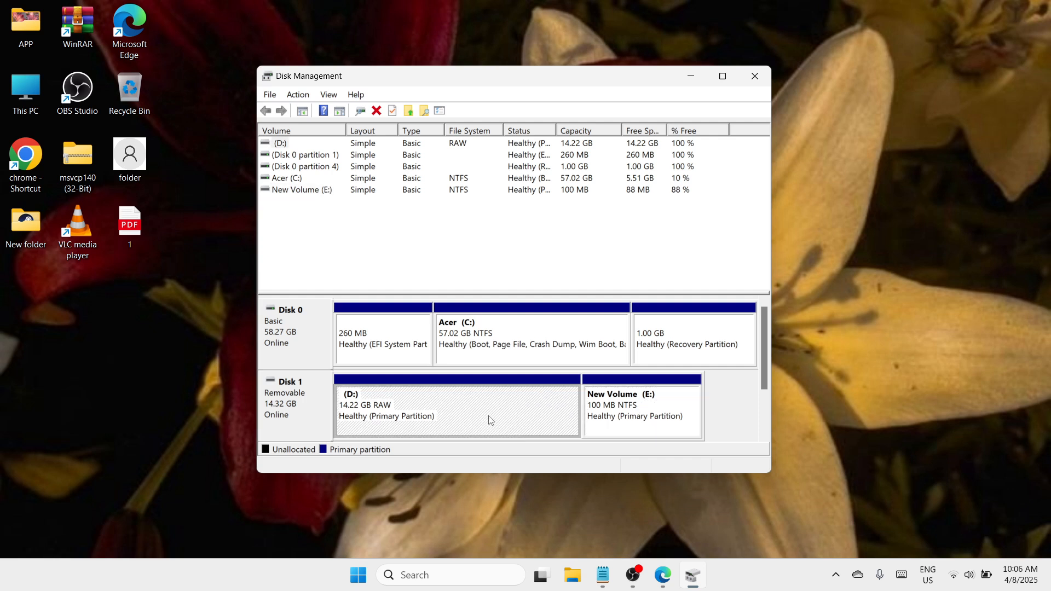
# Check whether Extend Volume is available for the D: partition and review it alongside the neighbouring E: partition
pyautogui.rightClick(490, 420)
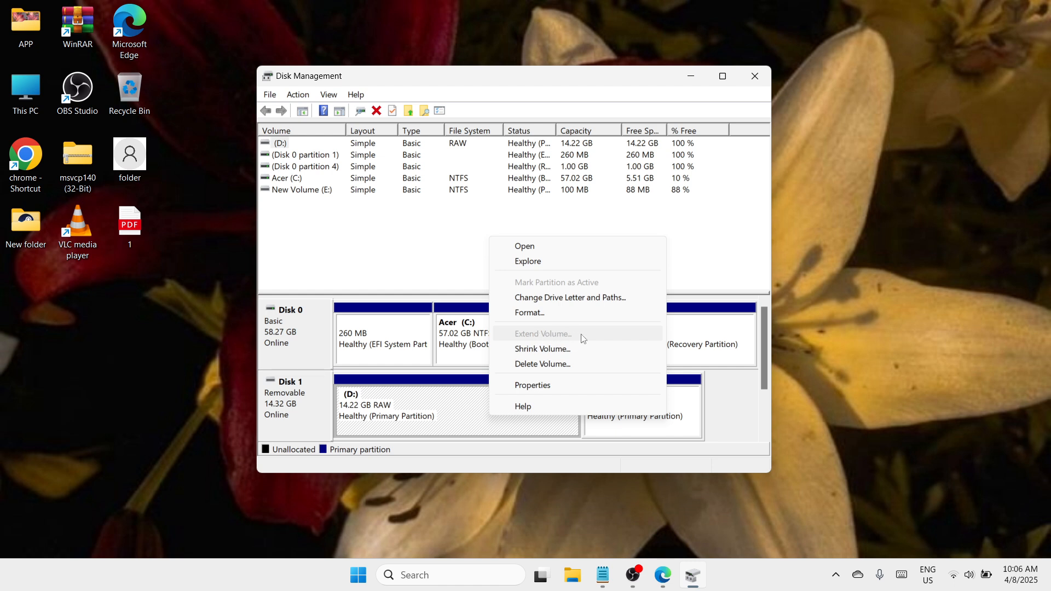
pyautogui.click(471, 418)
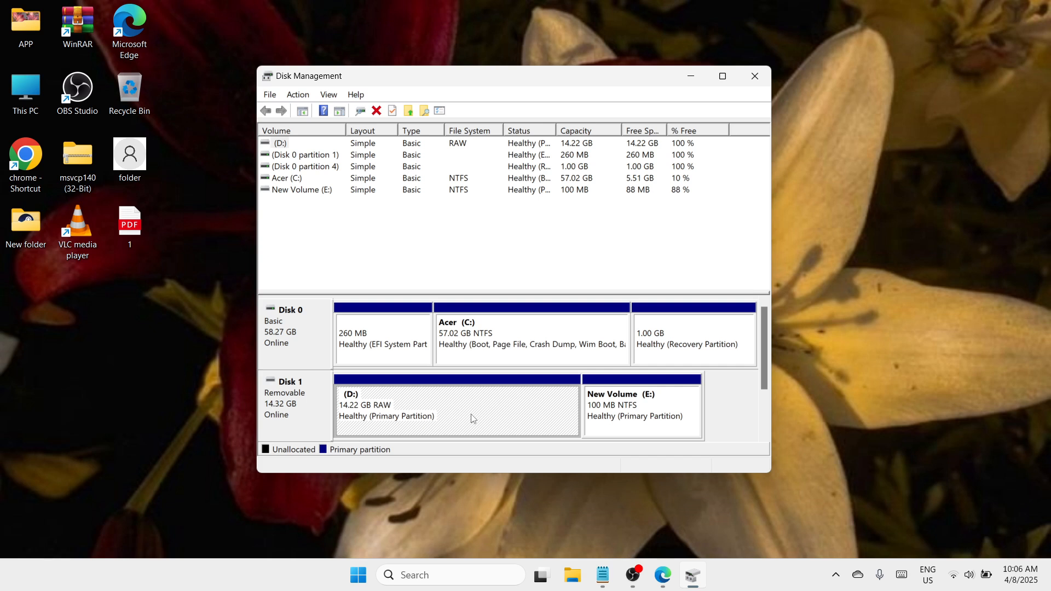
pyautogui.click(631, 412)
pyautogui.click(526, 409)
pyautogui.click(647, 428)
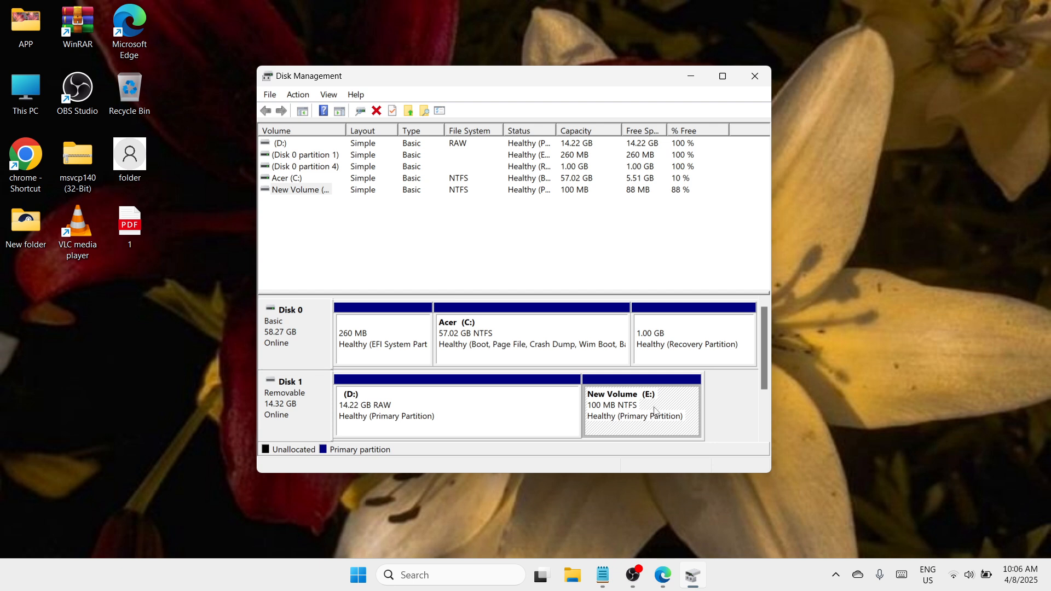
pyautogui.click(481, 421)
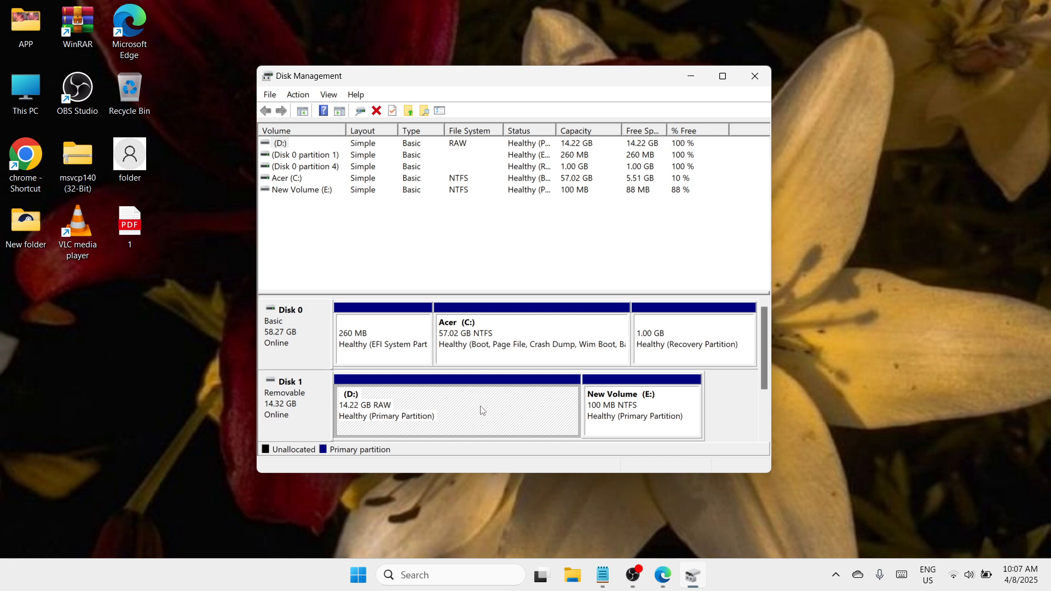
# Delete the New Volume (E:) partition on Disk 1 and confirm the deletion
pyautogui.click(642, 414)
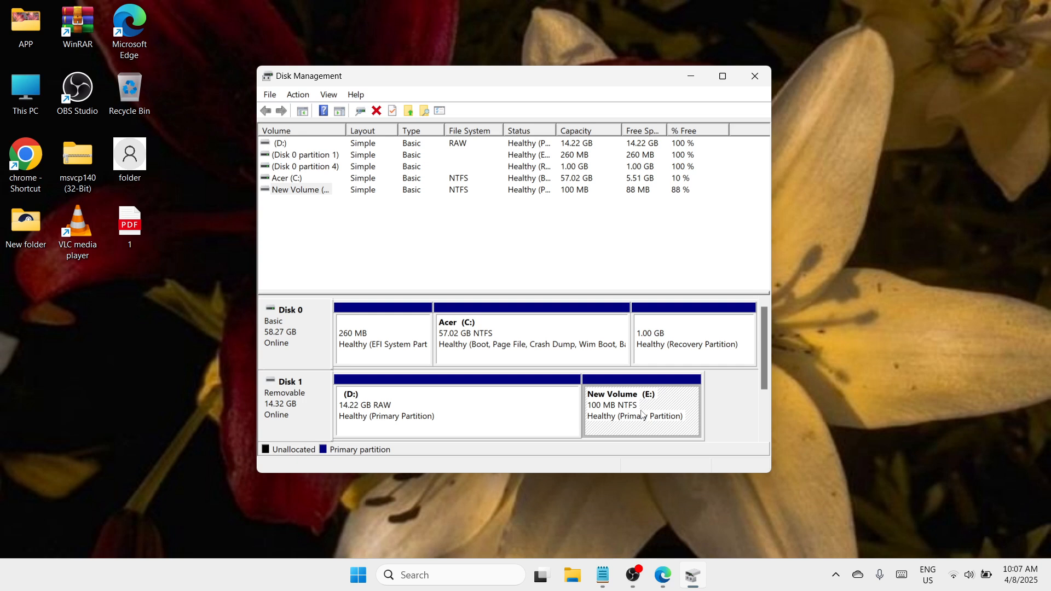
pyautogui.rightClick(669, 412)
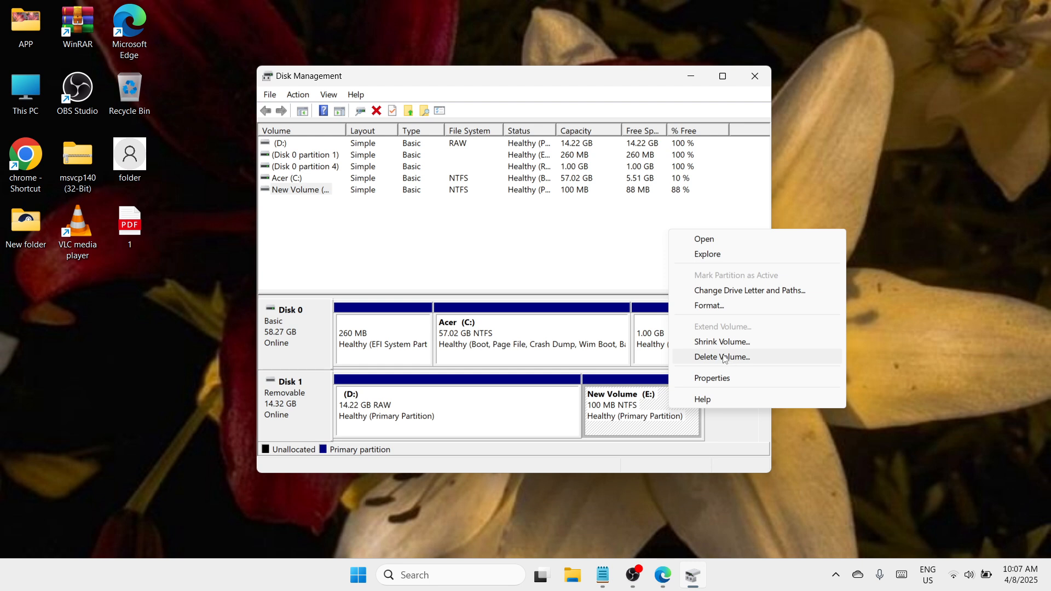
pyautogui.click(722, 357)
pyautogui.click(584, 387)
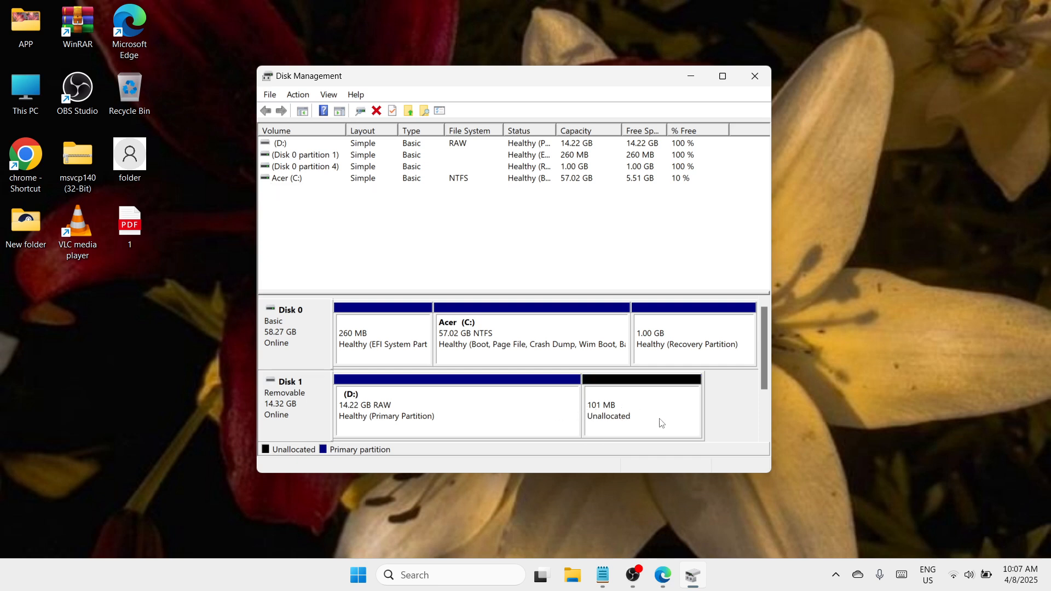
# Delete the D: partition on Disk 1 and confirm the deletion
pyautogui.click(525, 410)
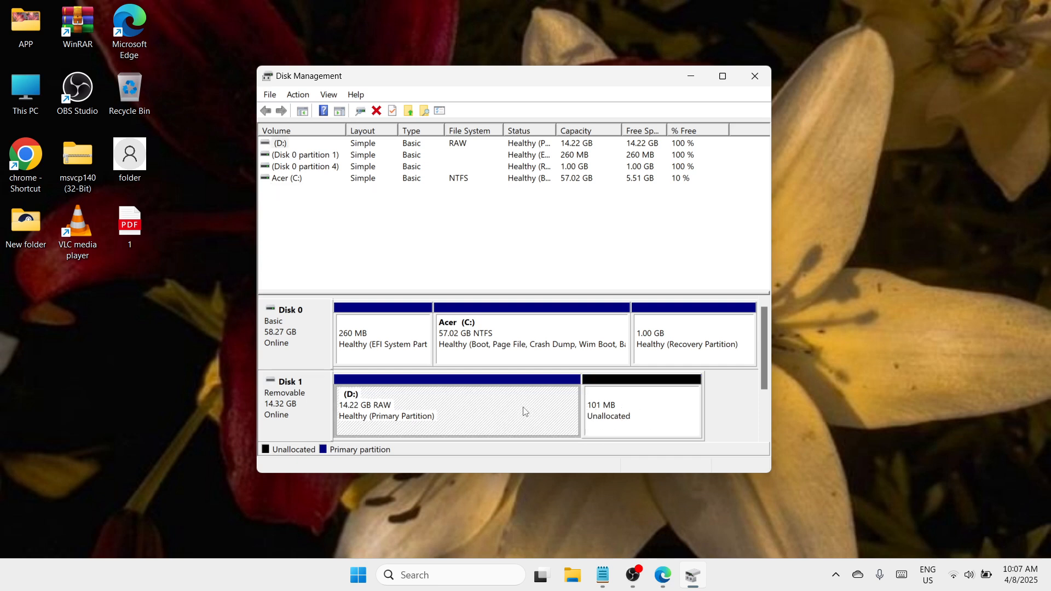
pyautogui.rightClick(472, 410)
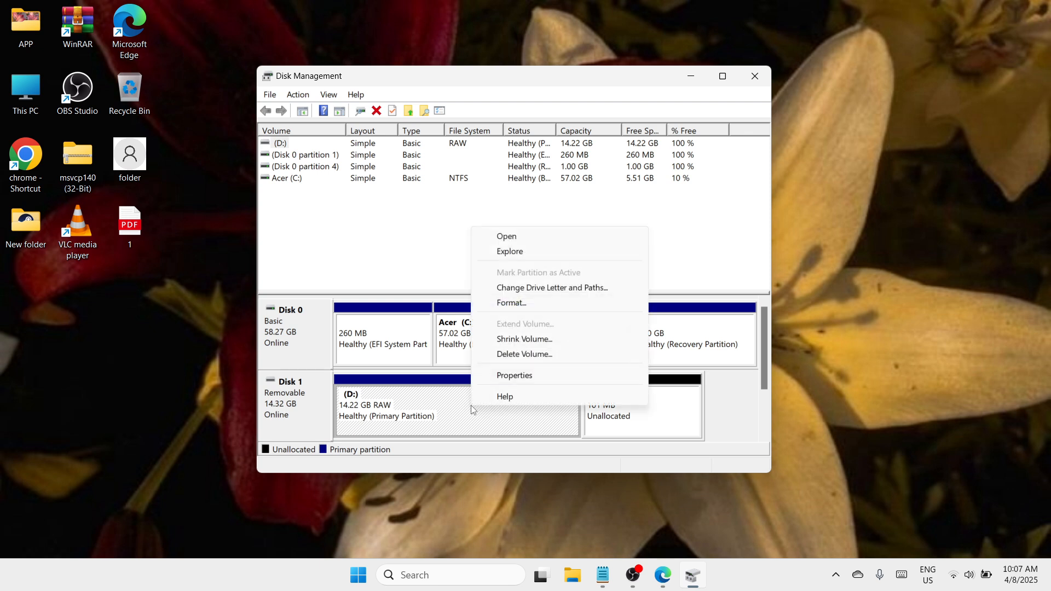
pyautogui.click(530, 355)
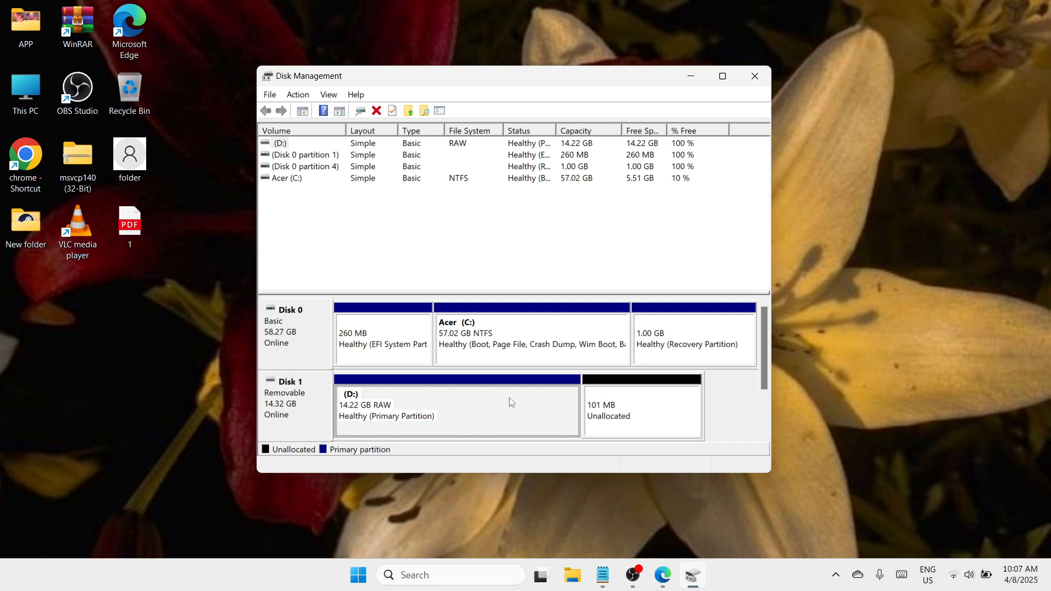
pyautogui.rightClick(511, 402)
pyautogui.click(541, 345)
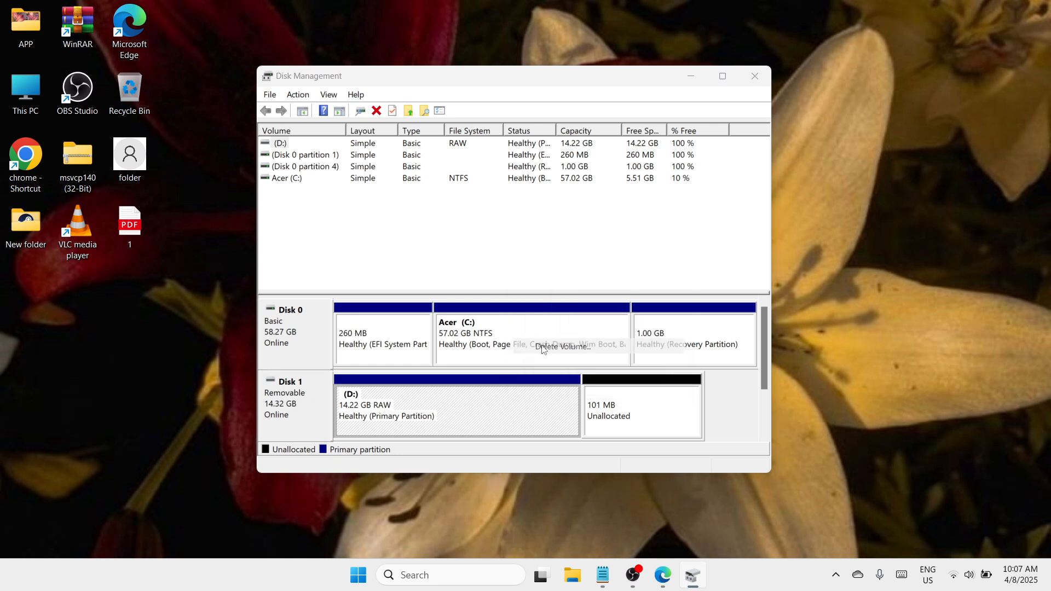
pyautogui.click(576, 383)
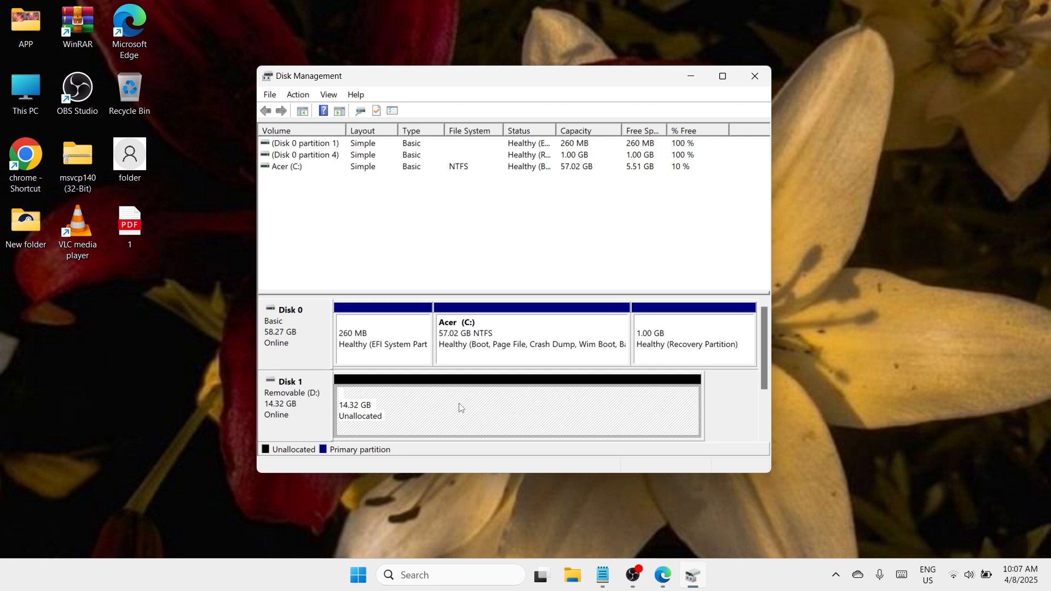
# Start a new simple volume on Disk 1's unallocated space with a size of 14662 MB and drive letter E
pyautogui.rightClick(491, 407)
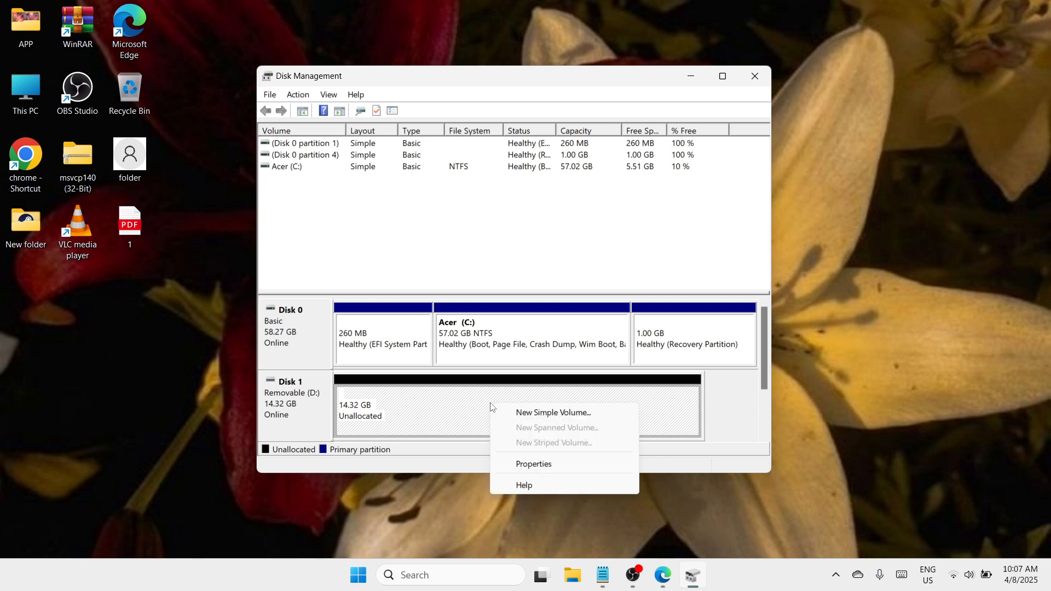
pyautogui.click(562, 413)
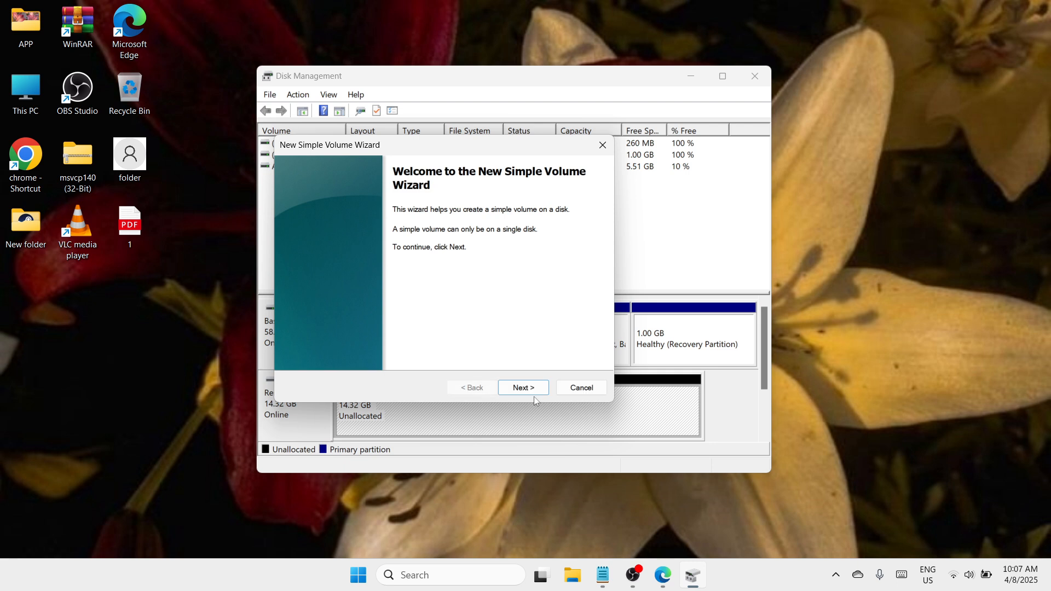
pyautogui.click(523, 388)
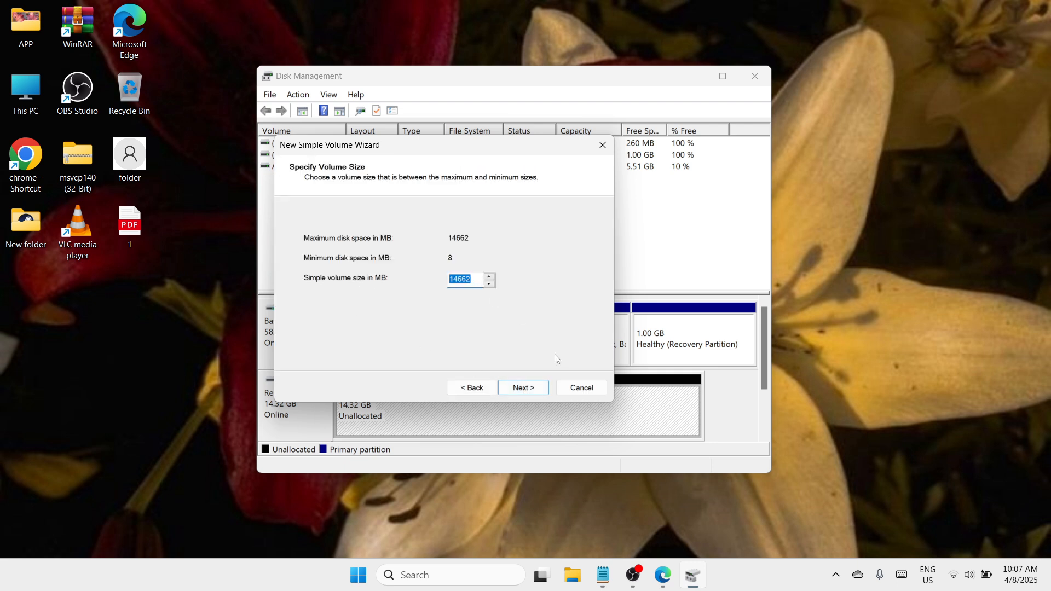
pyautogui.click(527, 389)
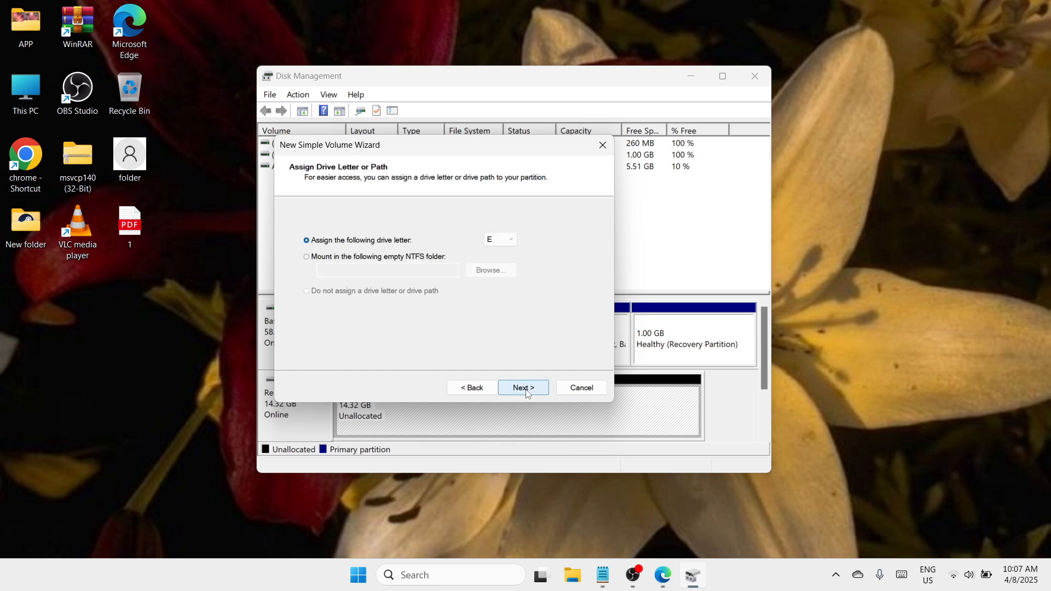
pyautogui.click(516, 241)
pyautogui.click(509, 272)
pyautogui.click(521, 388)
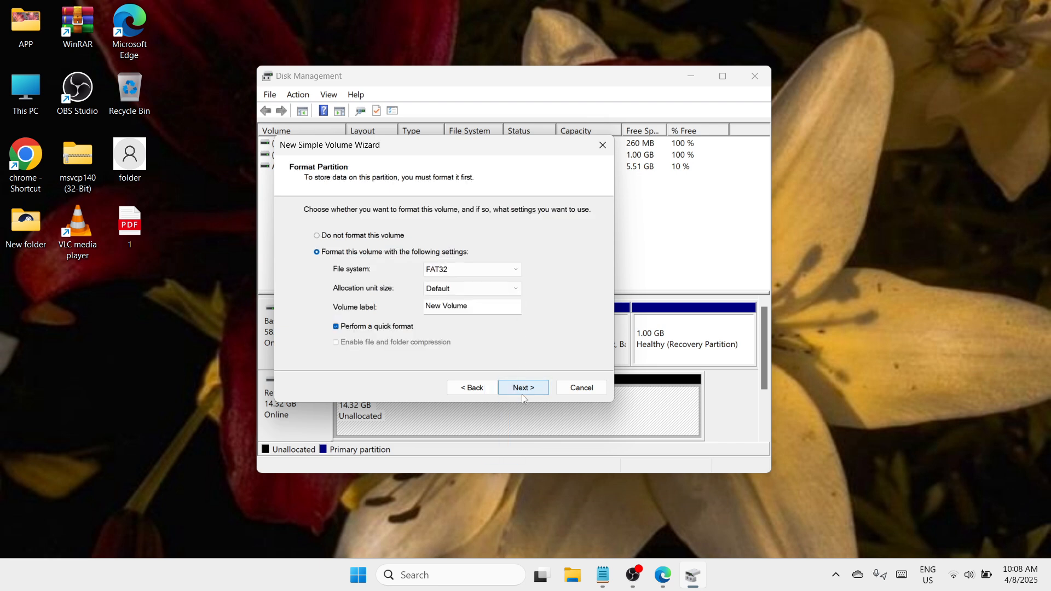
# Choose an NTFS quick format with the default allocation unit size and the label New Volume, and finish creating the volume
pyautogui.click(509, 270)
pyautogui.click(506, 292)
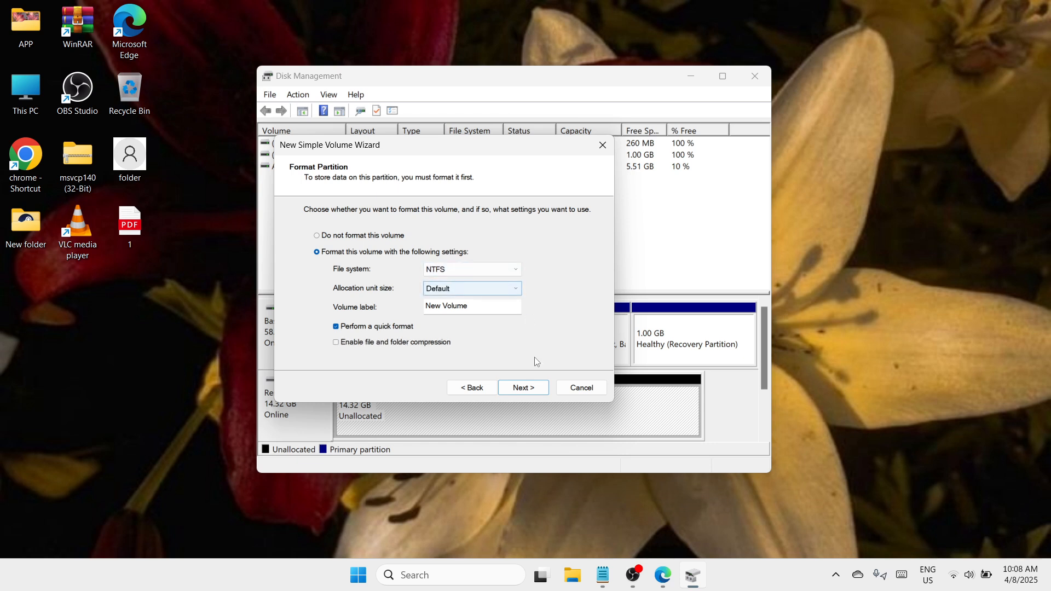
pyautogui.click(534, 392)
pyautogui.click(533, 390)
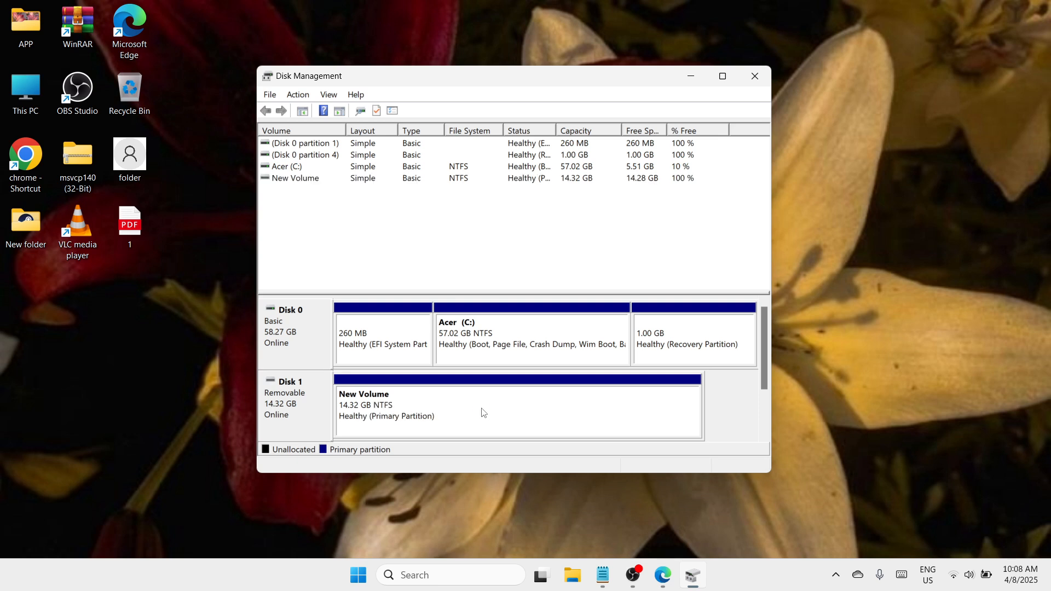
# Review the merged New Volume (E:) partition on Disk 1 and close Disk Management
pyautogui.click(559, 406)
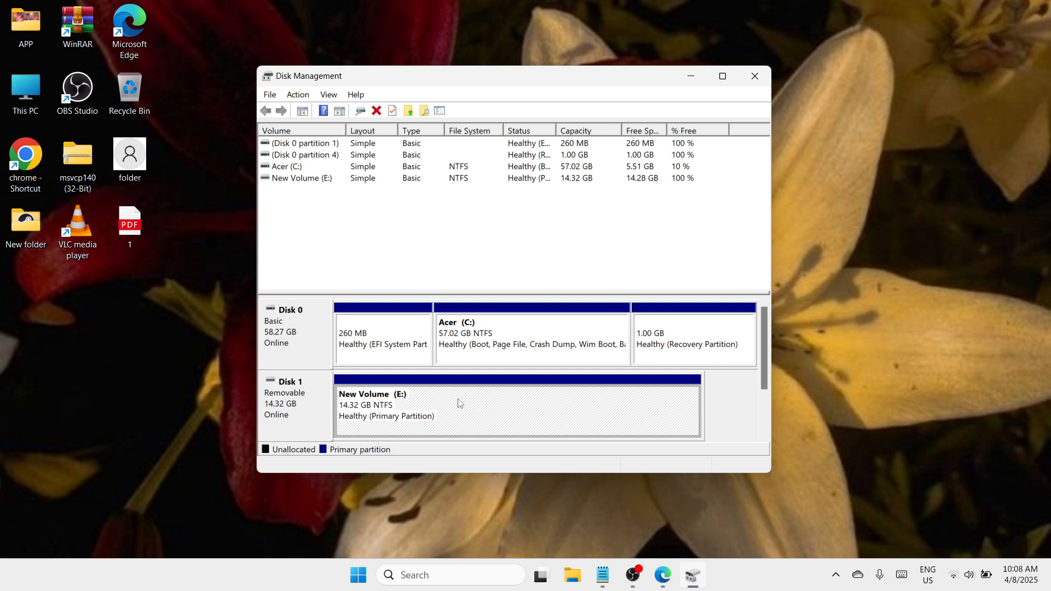
pyautogui.click(533, 406)
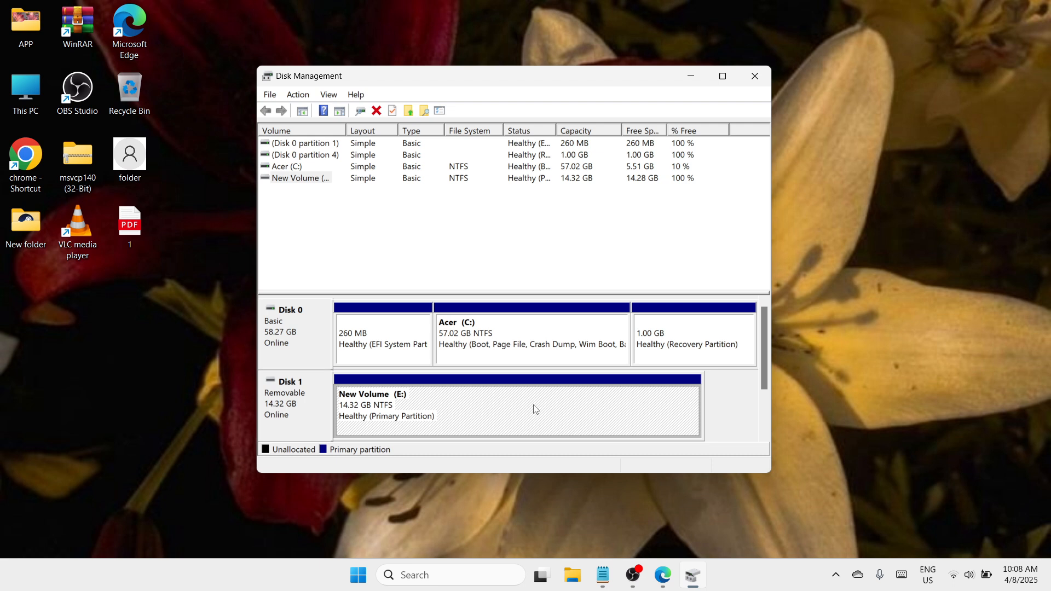
pyautogui.click(758, 404)
pyautogui.click(753, 73)
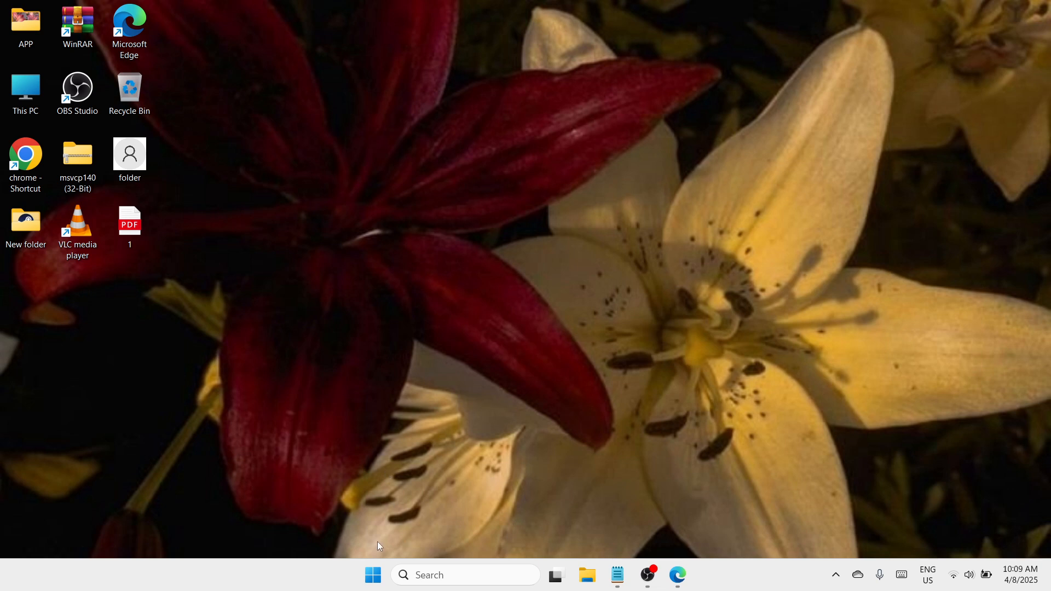
# Open Disk Management and move its window to the middle of the desktop
pyautogui.rightClick(377, 579)
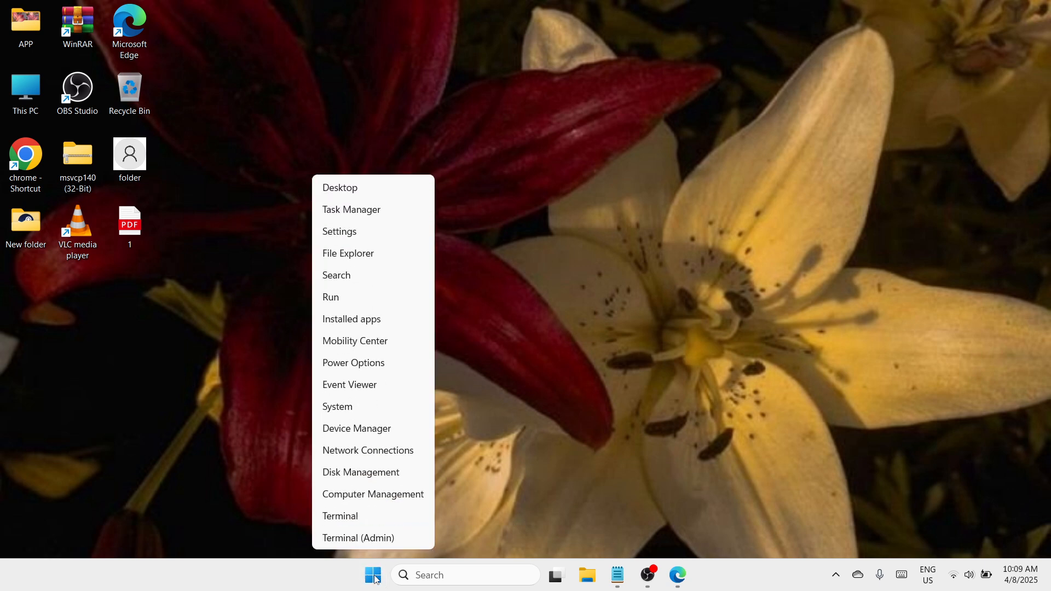
pyautogui.click(336, 480)
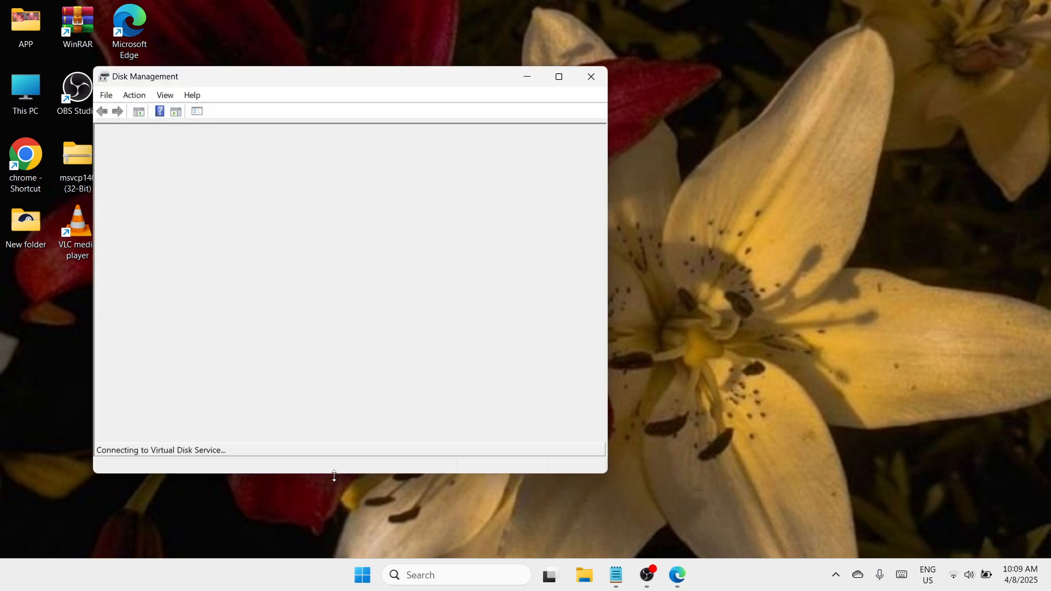
pyautogui.moveTo(401, 82); pyautogui.dragTo(551, 95)
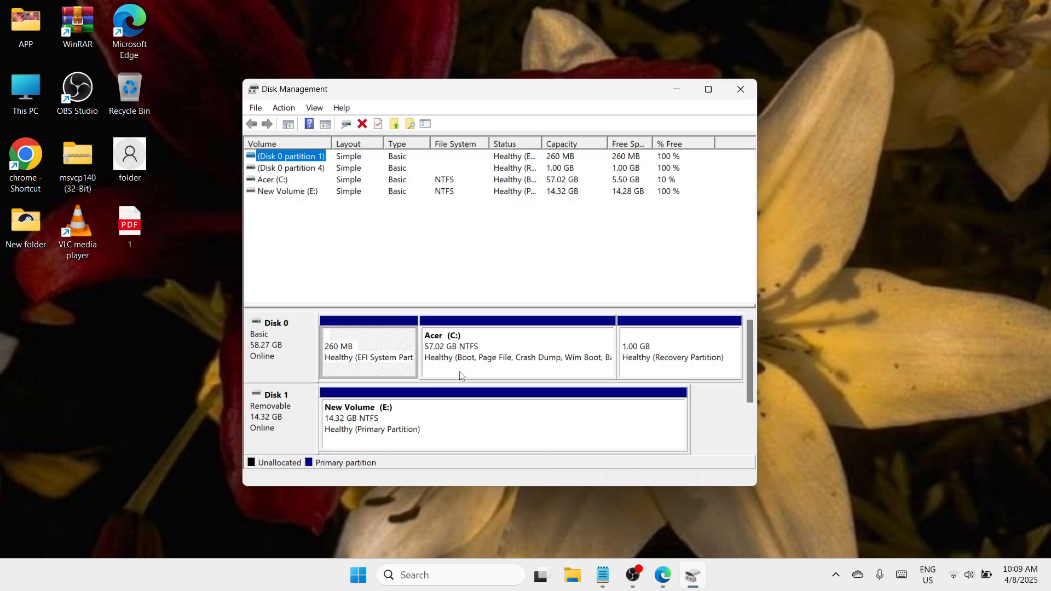
# Shrink the New Volume (E:) partition on Disk 1 by 100 MB
pyautogui.click(466, 403)
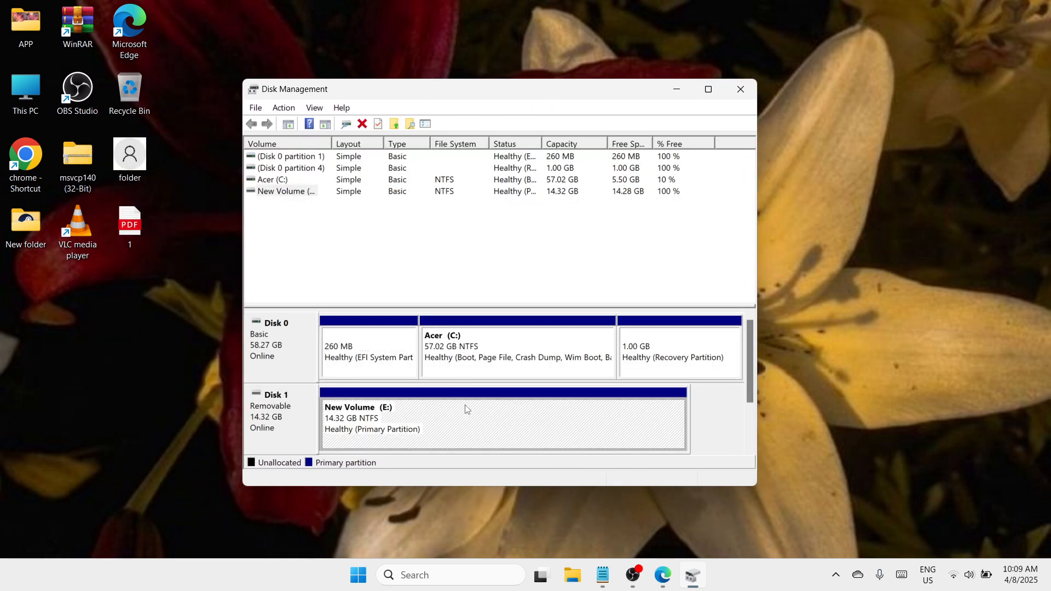
pyautogui.rightClick(558, 420)
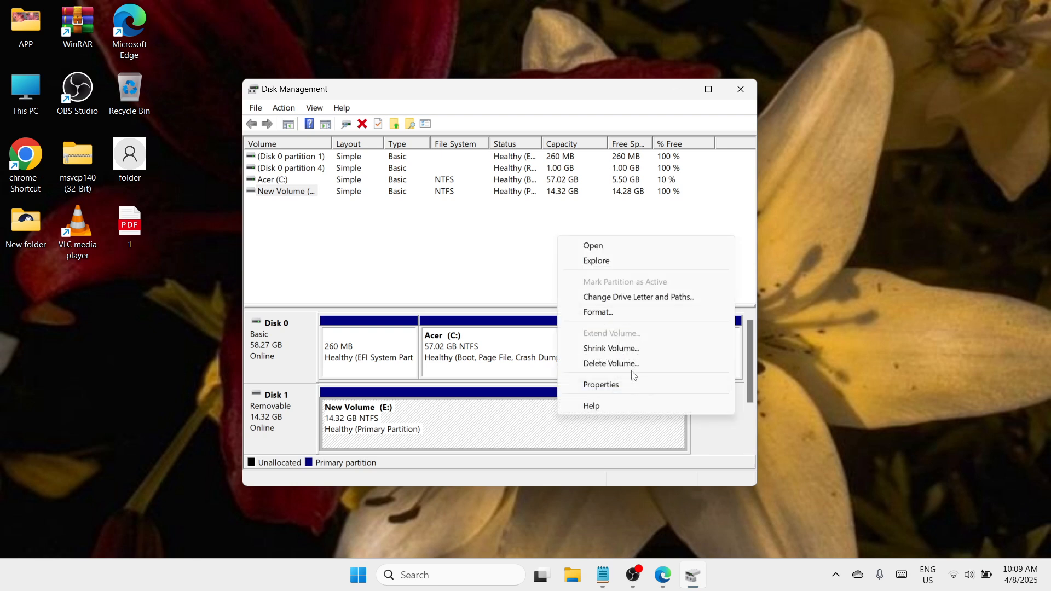
pyautogui.click(627, 350)
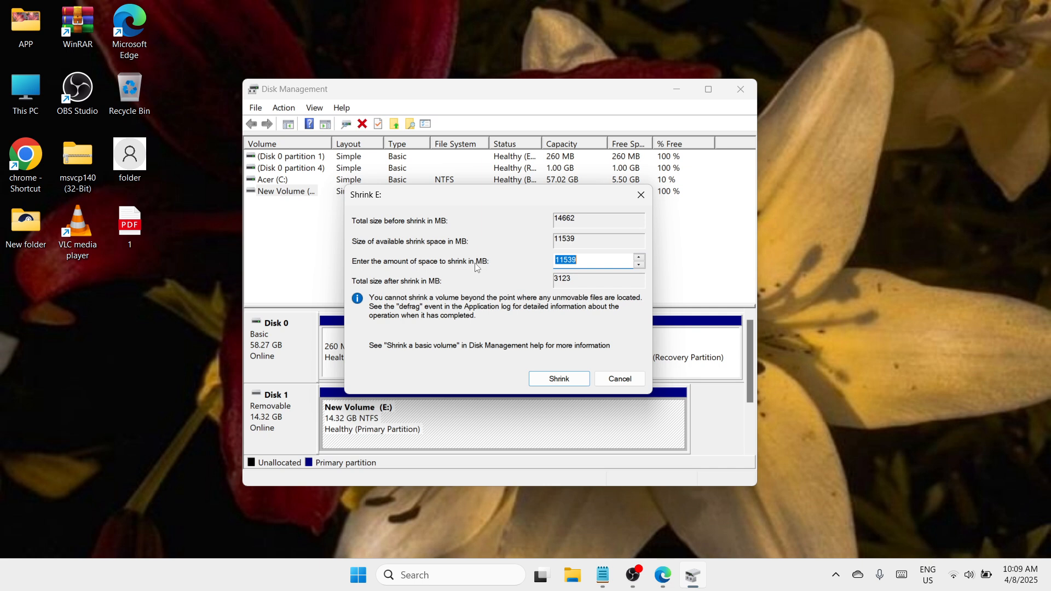
pyautogui.click(584, 262)
pyautogui.moveTo(584, 262); pyautogui.dragTo(554, 261)
pyautogui.click(594, 257)
pyautogui.moveTo(576, 260); pyautogui.dragTo(567, 261)
pyautogui.click(591, 261)
pyautogui.press('BackSpace')
pyautogui.press('BackSpace')
pyautogui.press('BackSpace')
pyautogui.press('BackSpace')
pyautogui.press('BackSpace')
pyautogui.write('100')
pyautogui.click(574, 377)
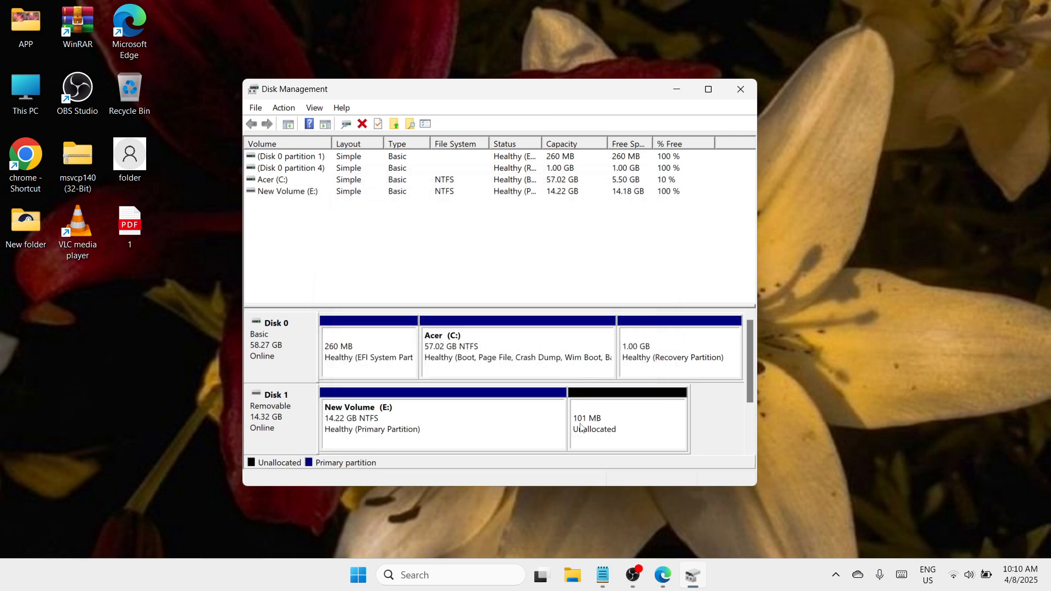
# Start a new simple volume on Disk 1's unallocated space with a size of 100 MB and drive letter D
pyautogui.click(633, 428)
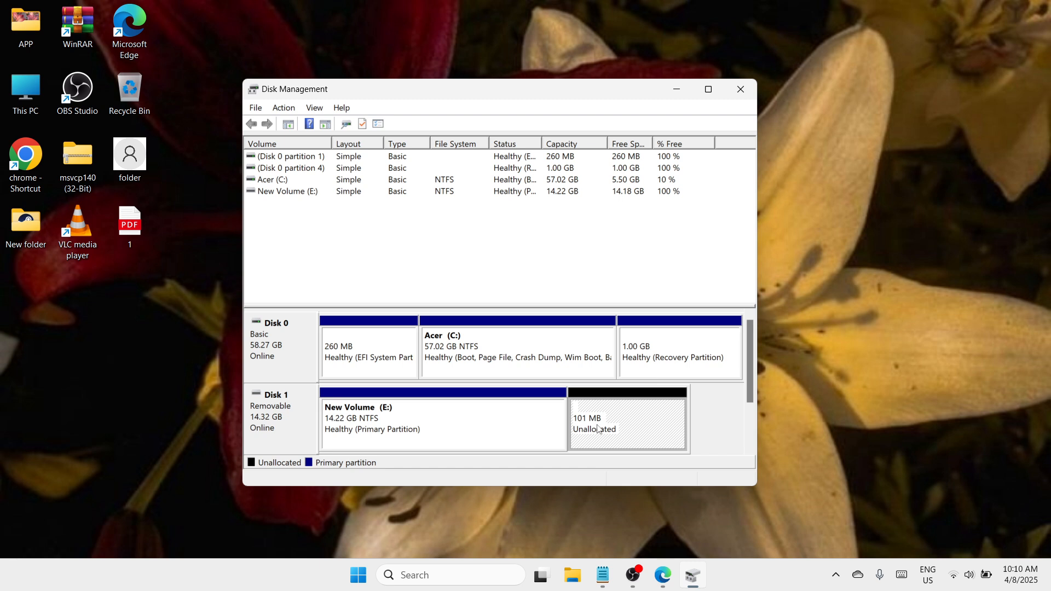
pyautogui.rightClick(634, 414)
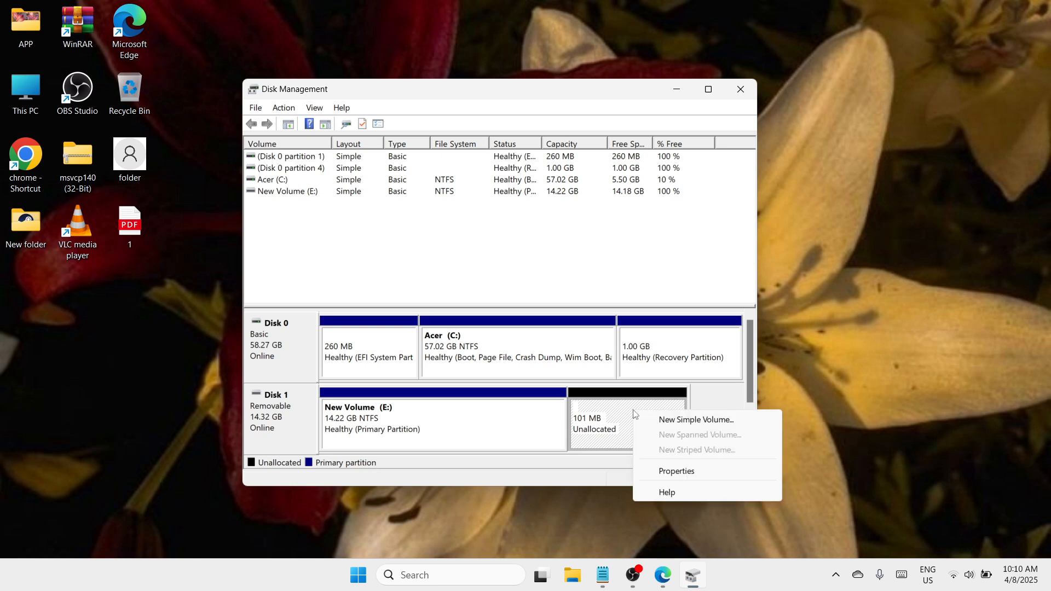
pyautogui.click(691, 421)
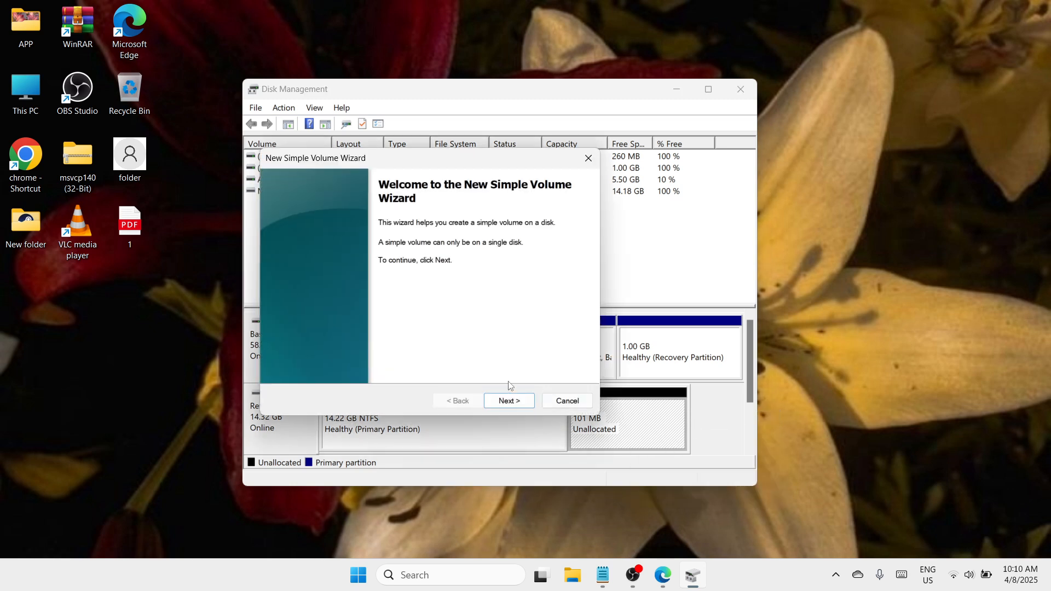
pyautogui.click(508, 401)
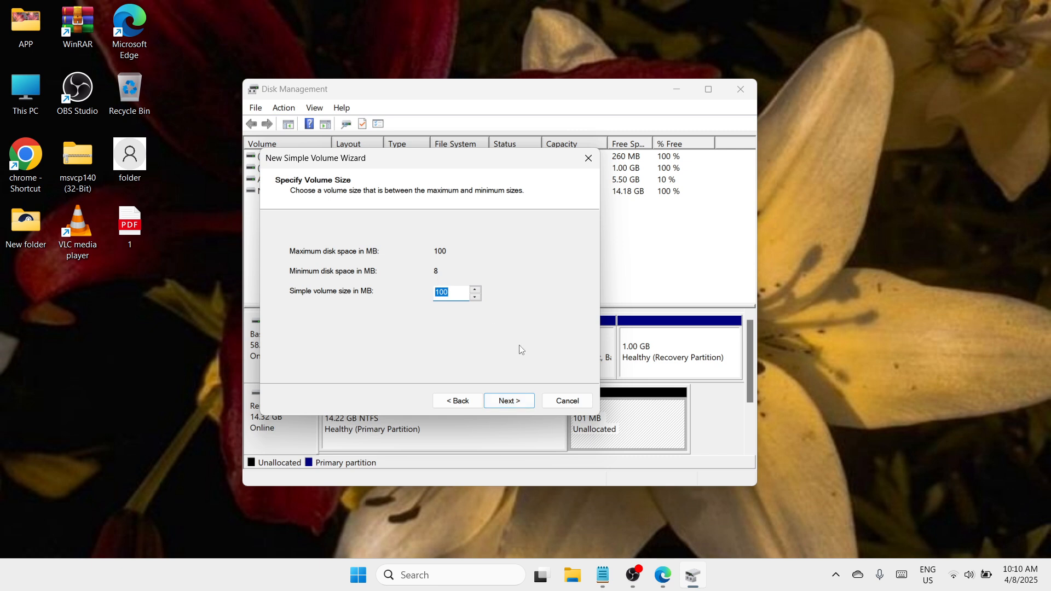
pyautogui.click(514, 402)
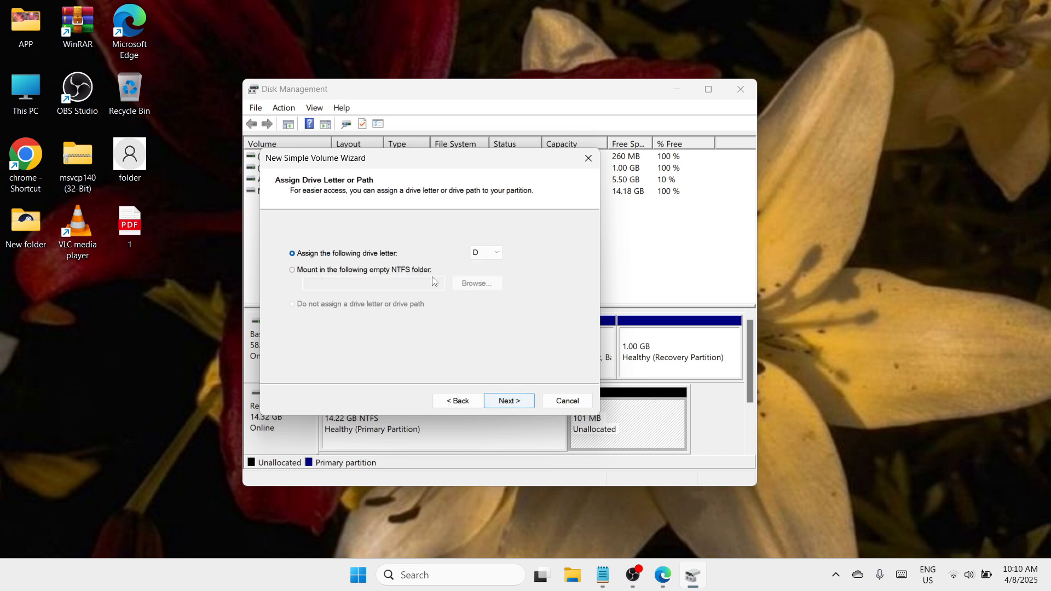
pyautogui.click(498, 253)
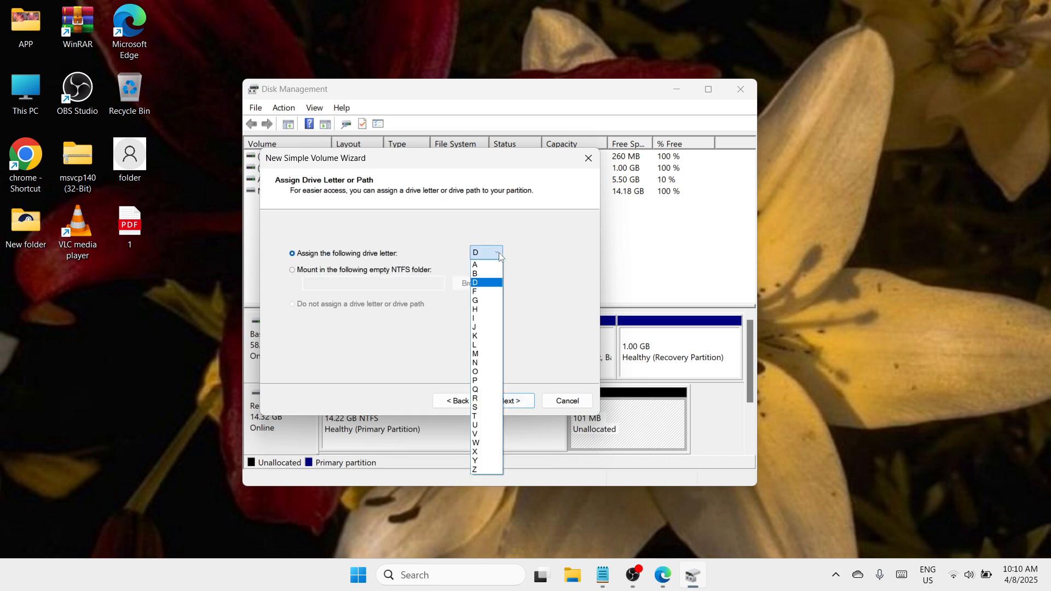
pyautogui.click(485, 283)
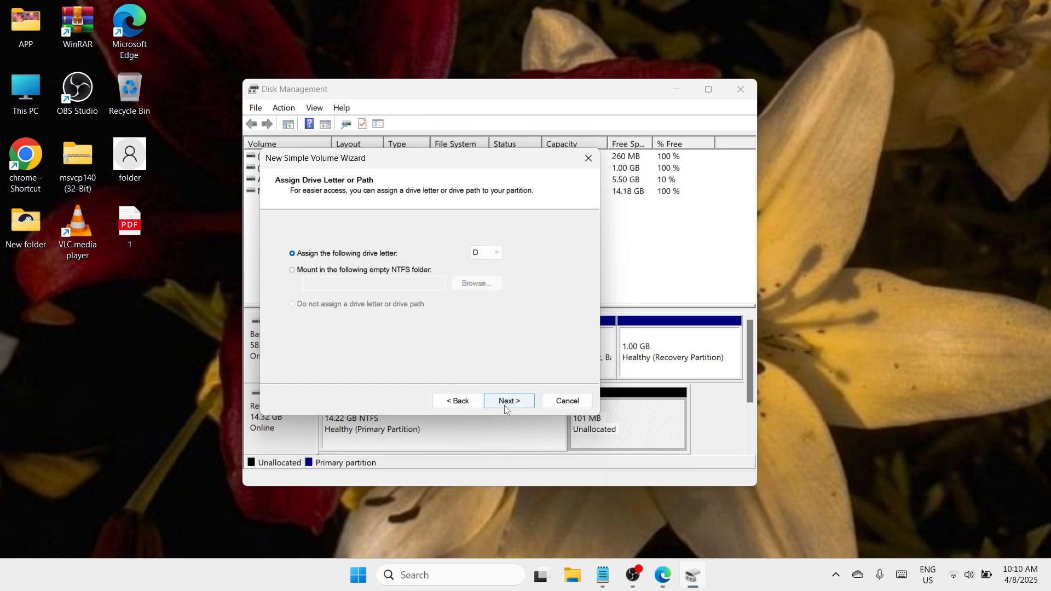
pyautogui.click(504, 405)
# Choose an NTFS quick format with default allocation unit size and the label New Volume for the D: volume, and finish creating it
pyautogui.click(441, 282)
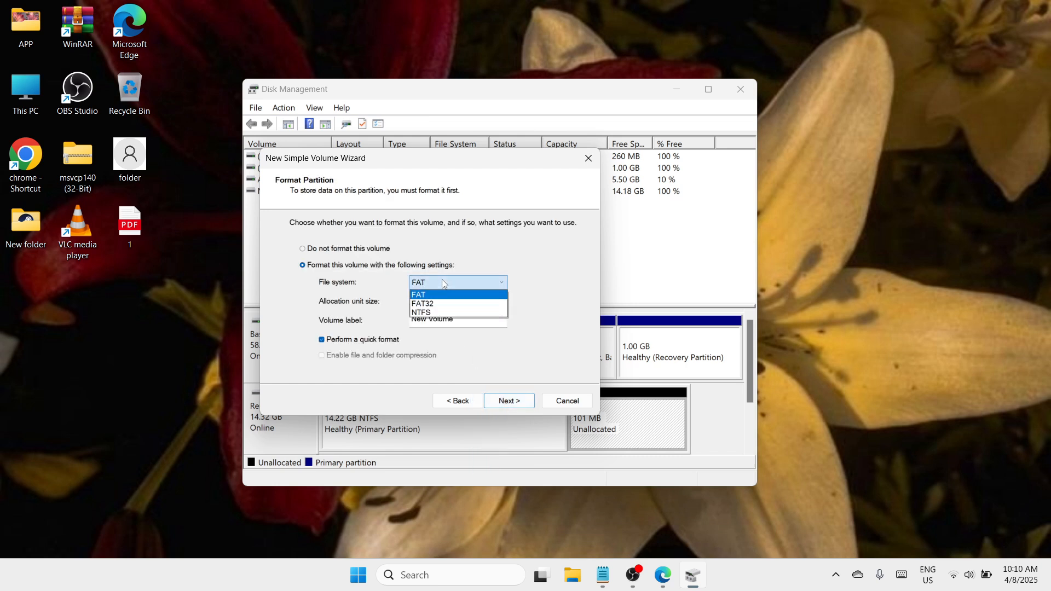
pyautogui.click(437, 313)
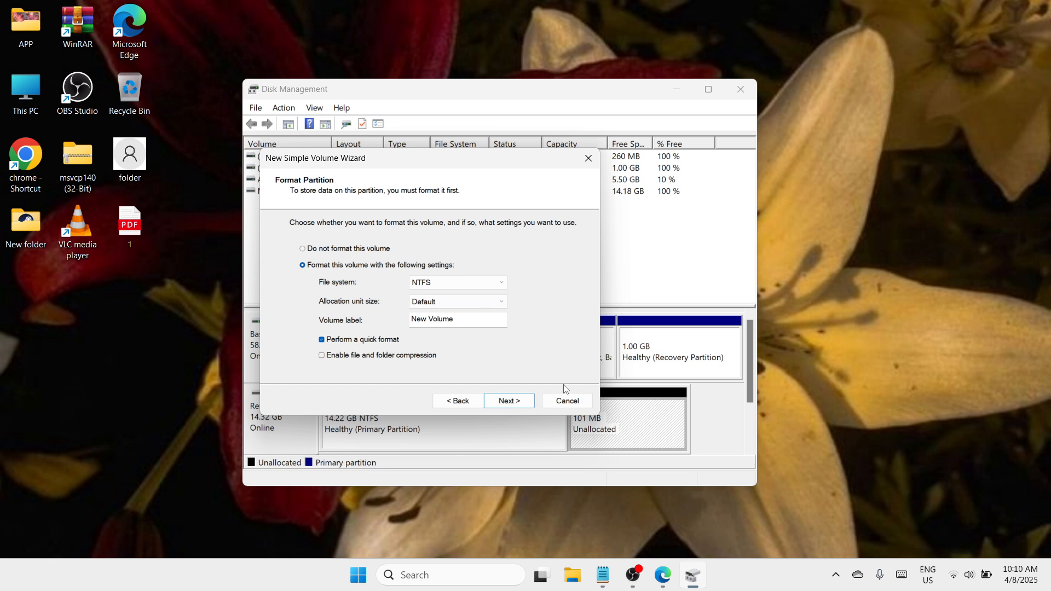
pyautogui.click(517, 401)
pyautogui.click(509, 399)
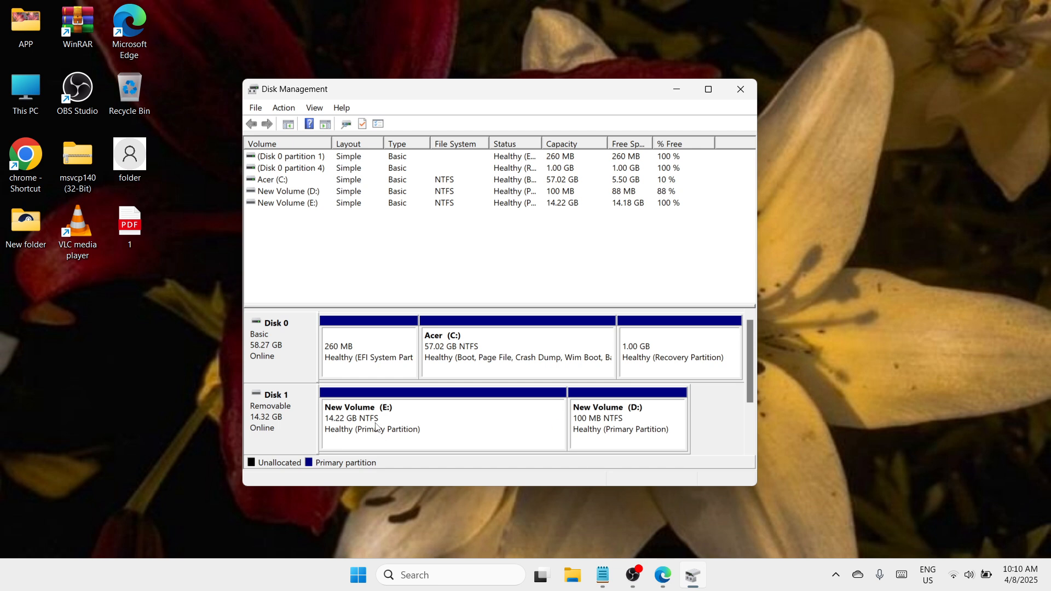
# Review the New Volume (D:) partition beside E: on Disk 1 and close Disk Management
pyautogui.click(650, 420)
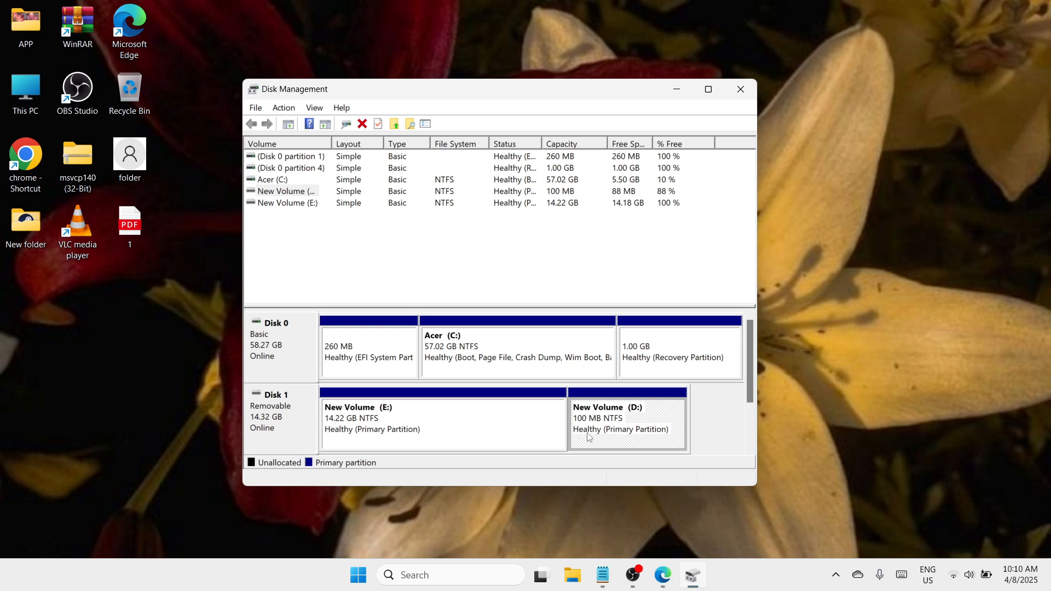
pyautogui.click(743, 90)
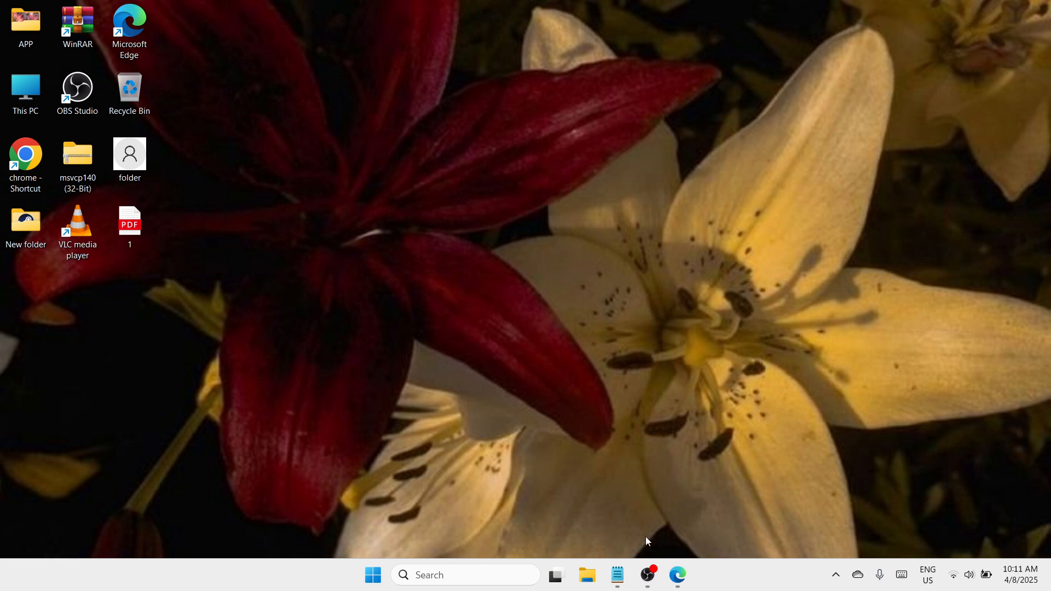
pyautogui.click(647, 574)
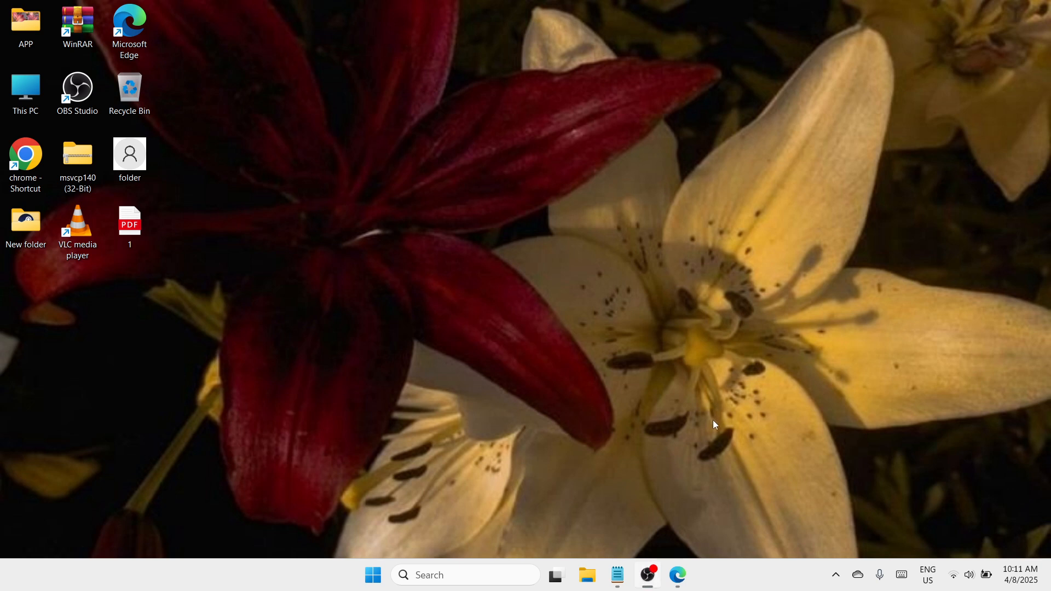